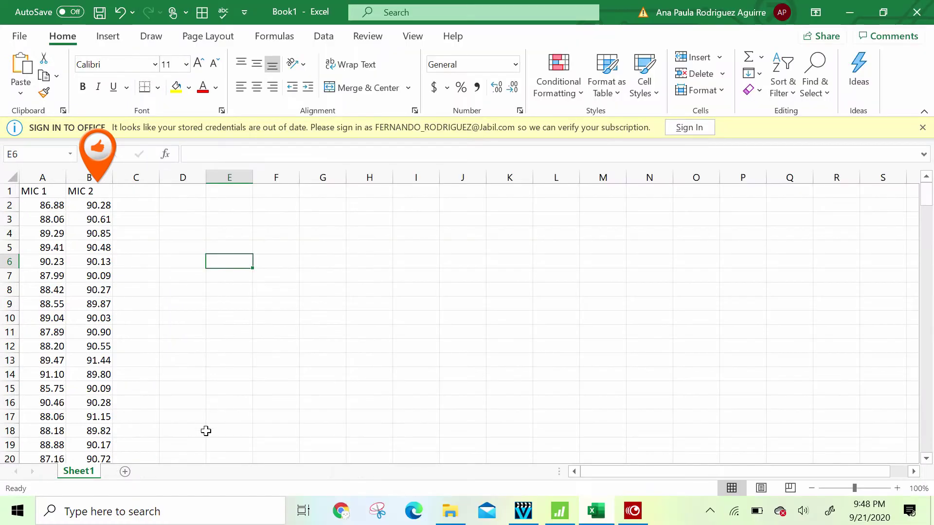
Step: In Excel, copy the MIC 1 and MIC 2 columns, headers included, down to the last reading
left_click(48, 193)
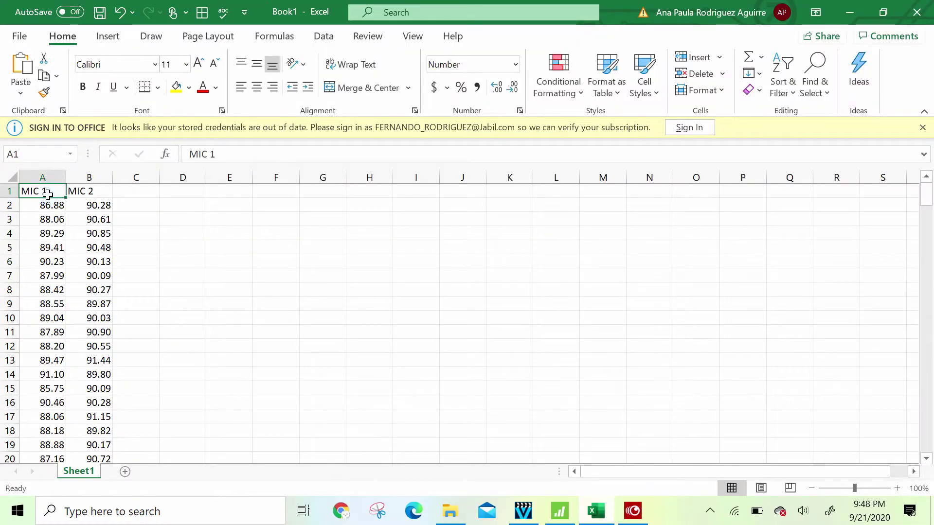
left_click_drag(52, 200, 90, 192)
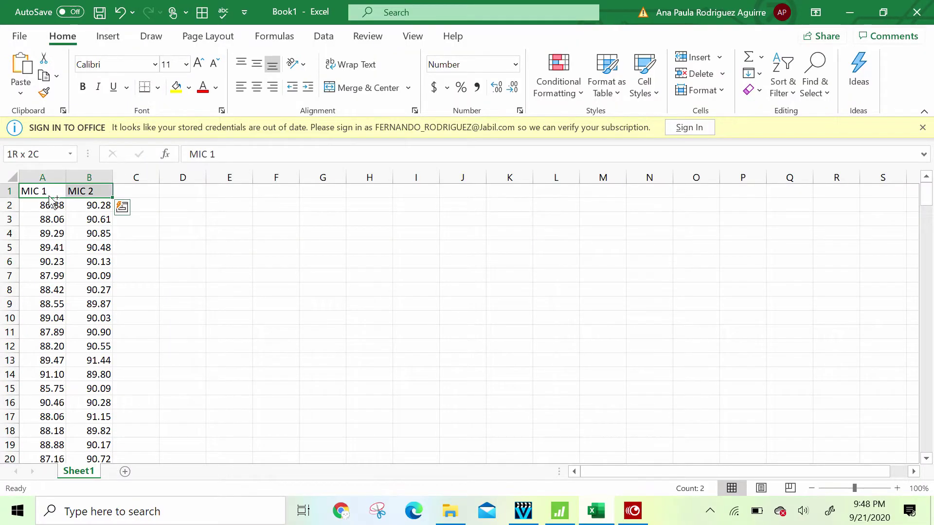
key("ctrl+shift+Down")
key("ctrl+c")
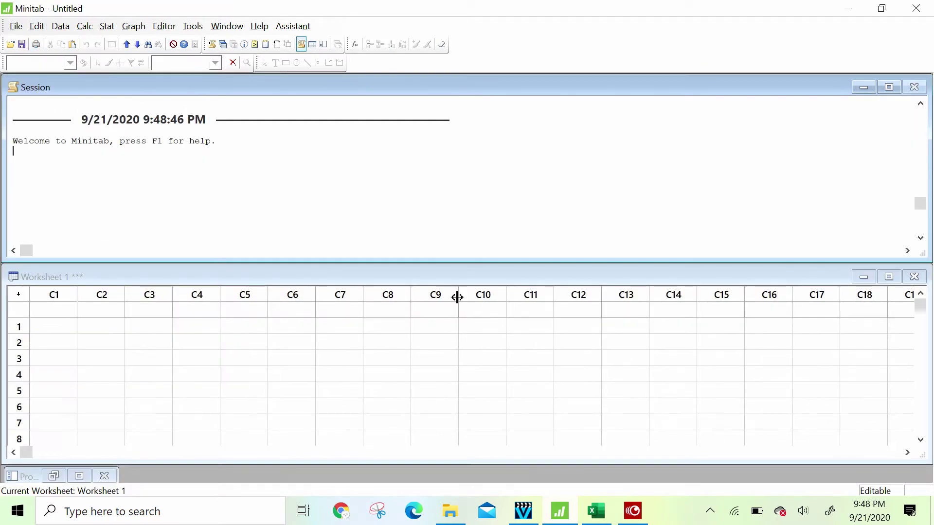
Step: Paste the MIC 1 and MIC 2 data into C1–C2 and start Assistant's Before/After Capability Analysis
left_click(38, 312)
key("ctrl+v")
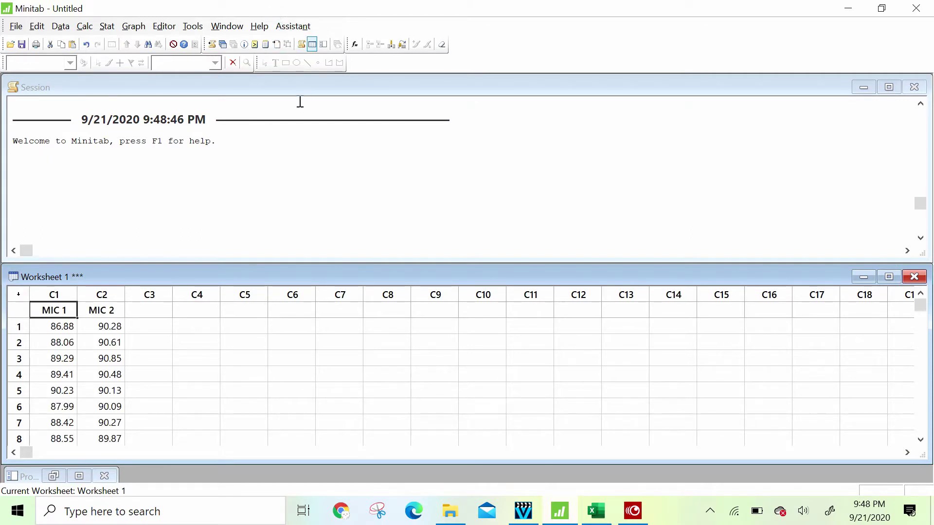
left_click(292, 26)
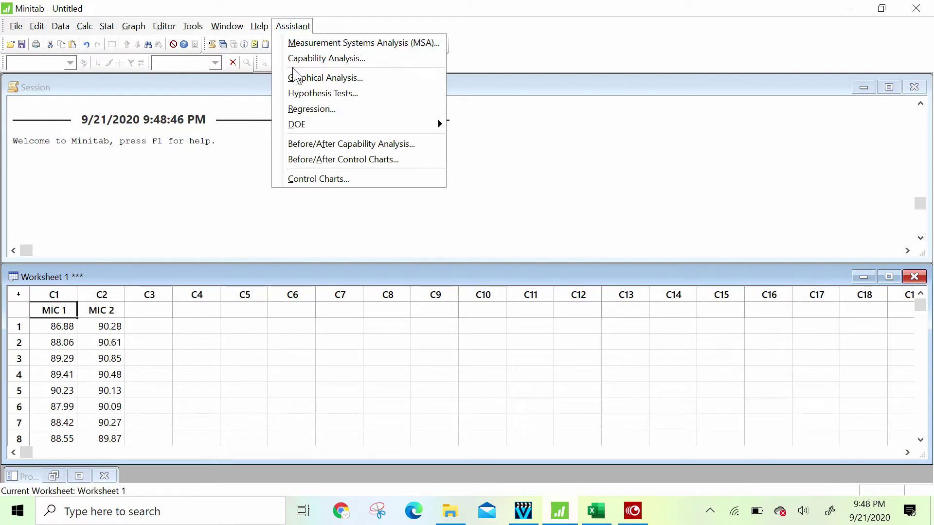
left_click(316, 148)
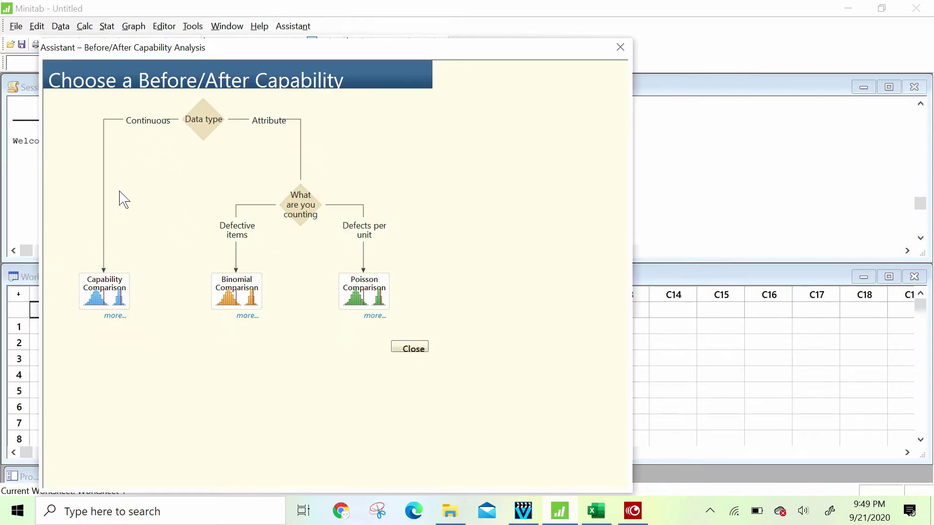
Step: Choose Capability Comparison with MIC 1 as baseline, MIC 2 as improved, subgroup size 1 each
left_click(104, 290)
left_click(445, 130)
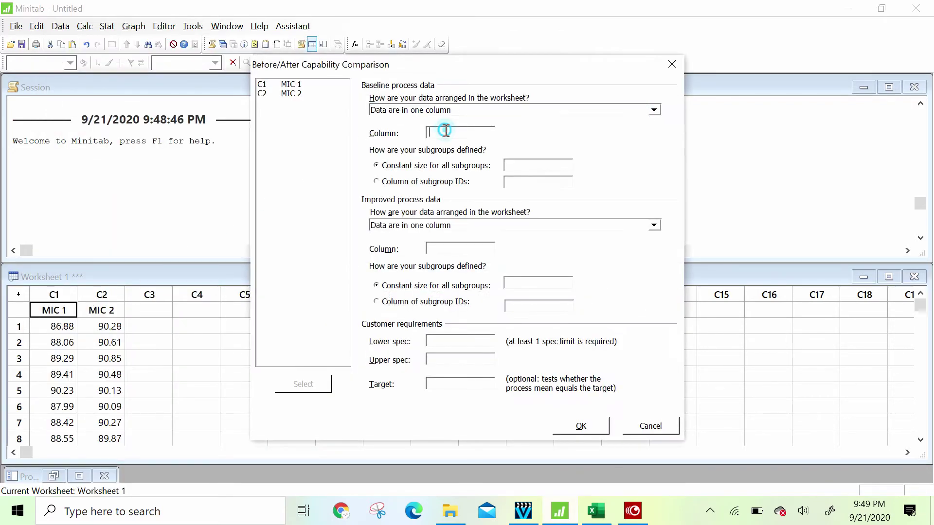
double_click(289, 84)
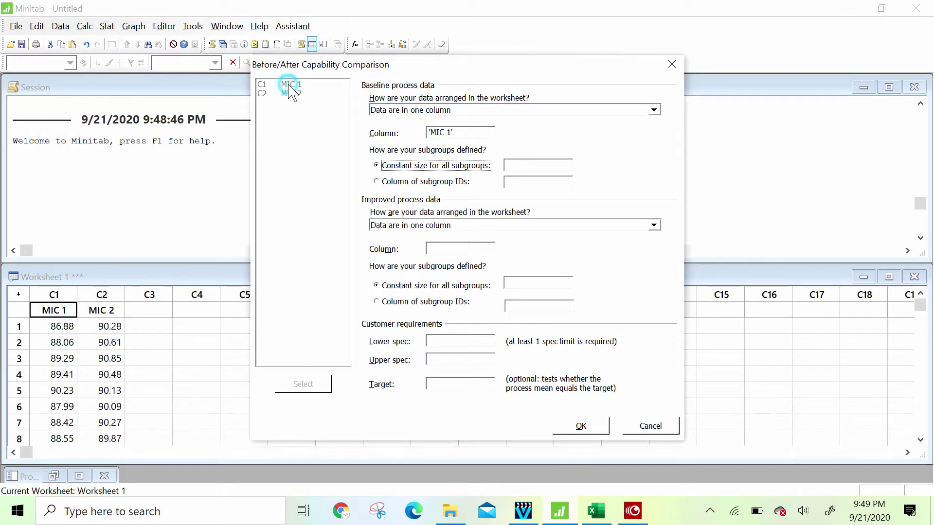
left_click(433, 251)
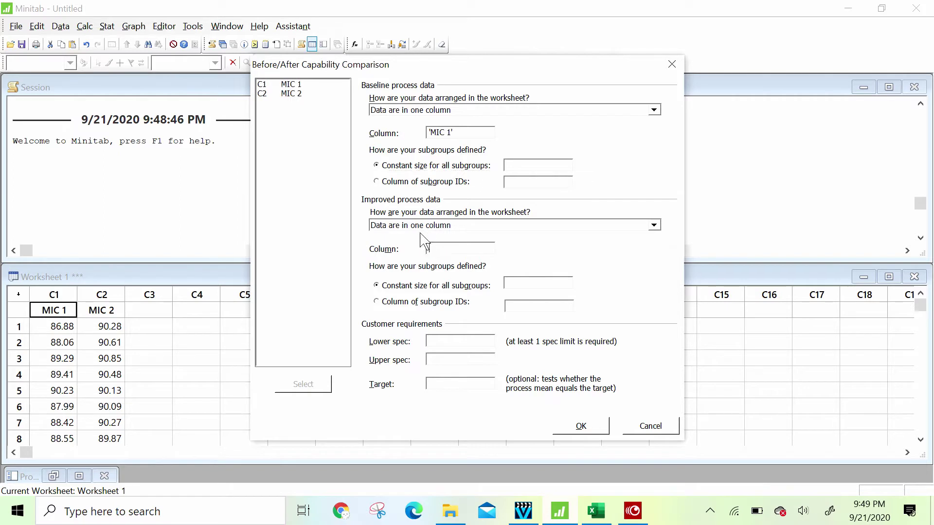
double_click(299, 93)
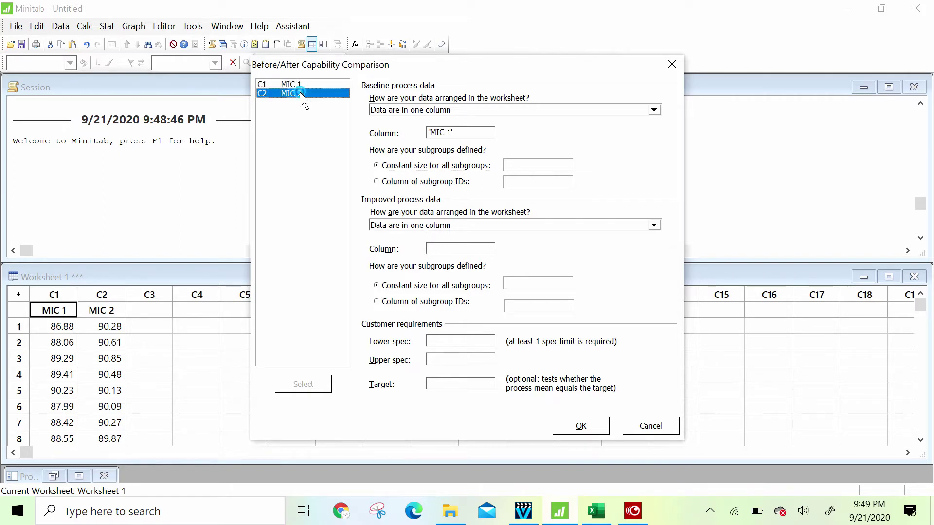
left_click(513, 166)
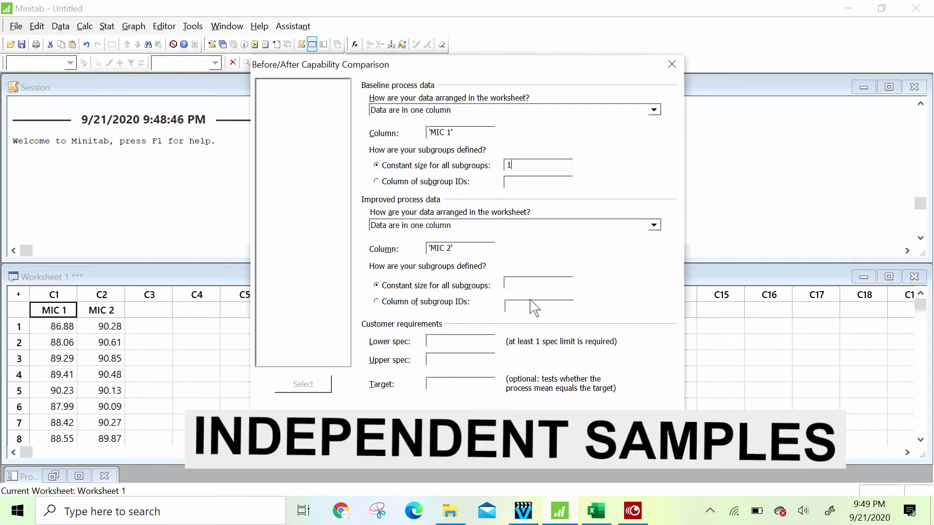
left_click(538, 285)
type("1")
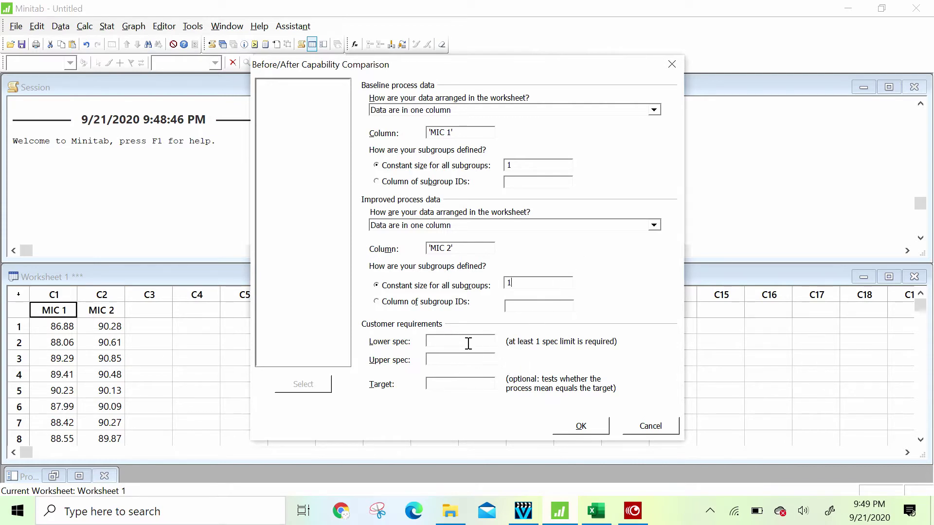
Step: Enter lower spec 87, upper spec 93 and target 90, then run the comparison
left_click(445, 385)
left_click(446, 343)
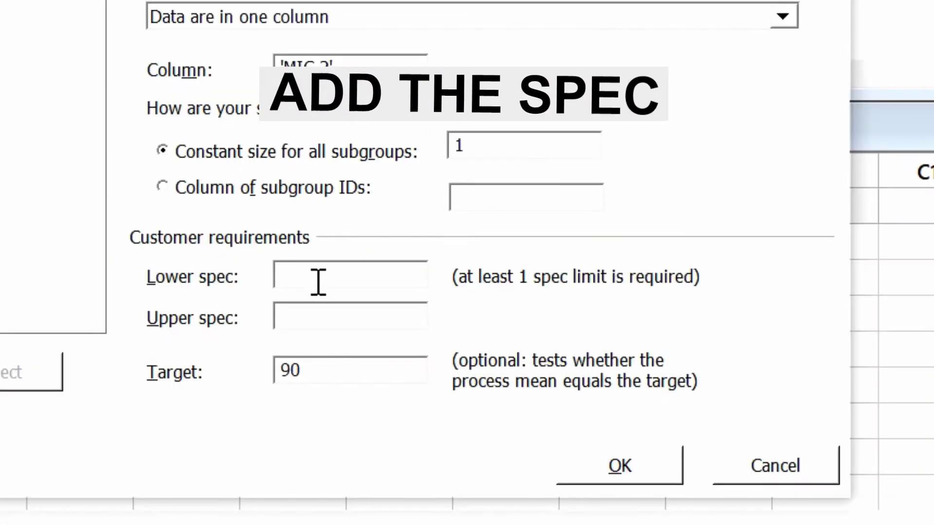
type("9")
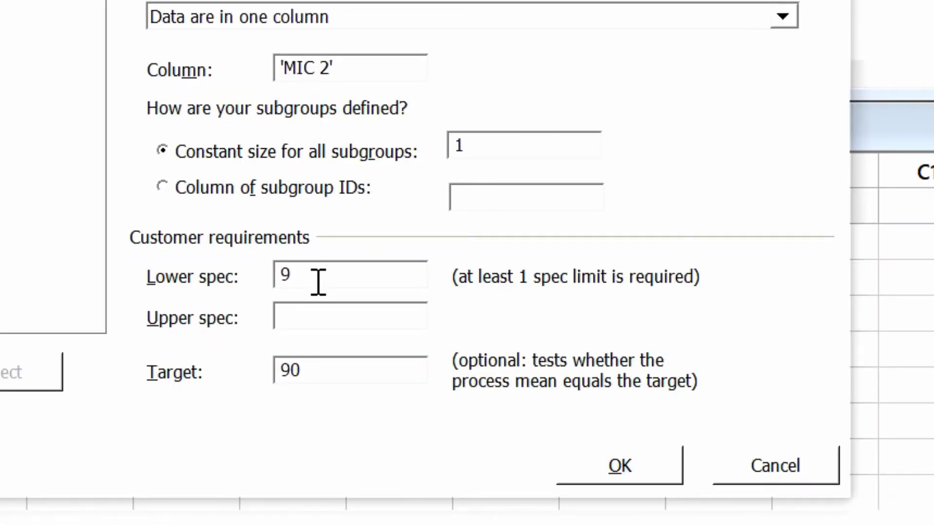
key("BackSpace")
type("87")
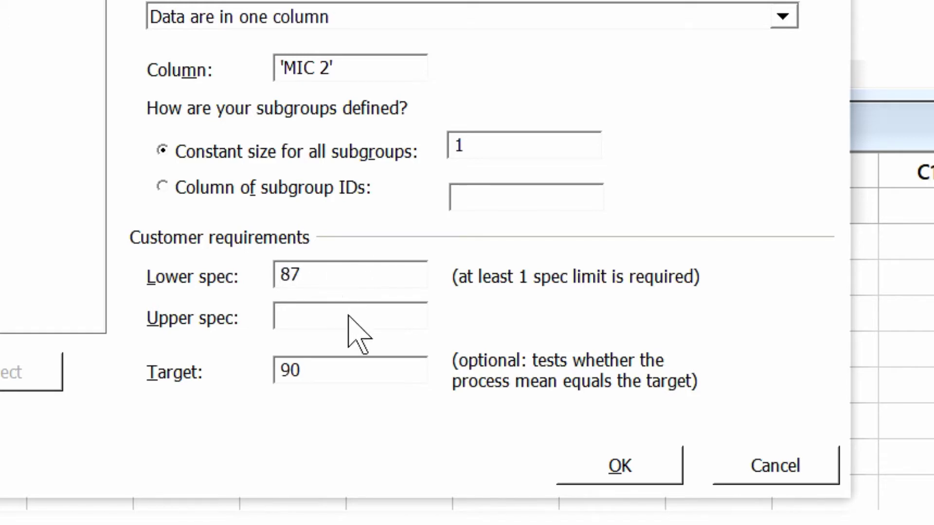
left_click(336, 320)
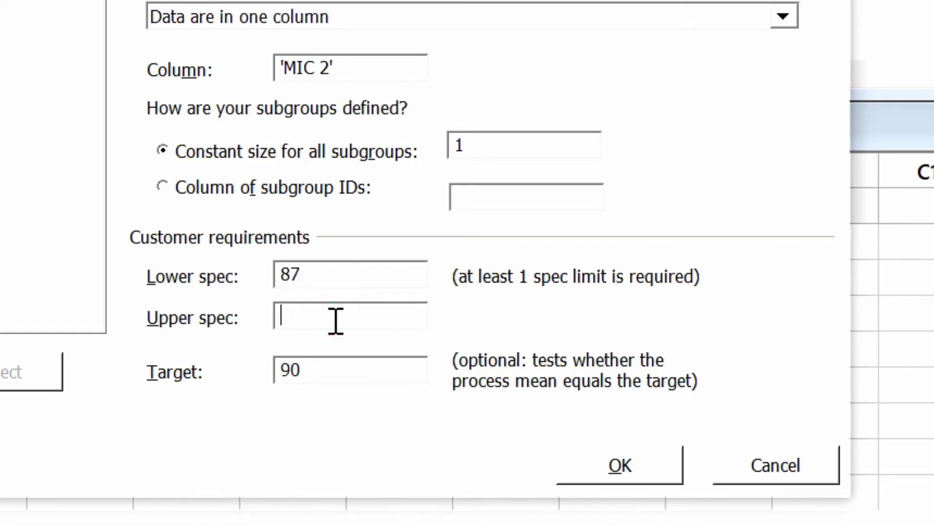
type("93")
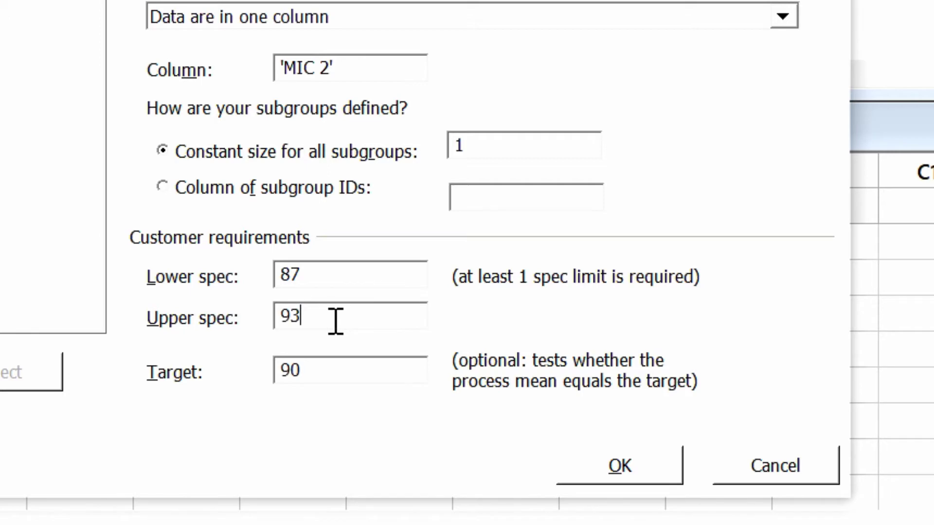
left_click(623, 468)
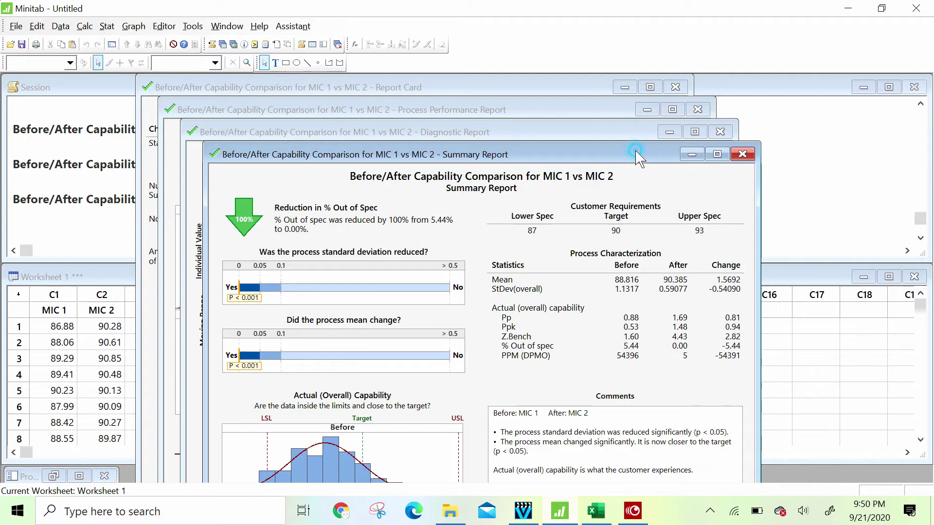
Step: Reposition and maximize the Summary Report showing out-of-spec dropping from 5.44% to 0.00%
left_click_drag(640, 155, 765, 88)
left_click(844, 84)
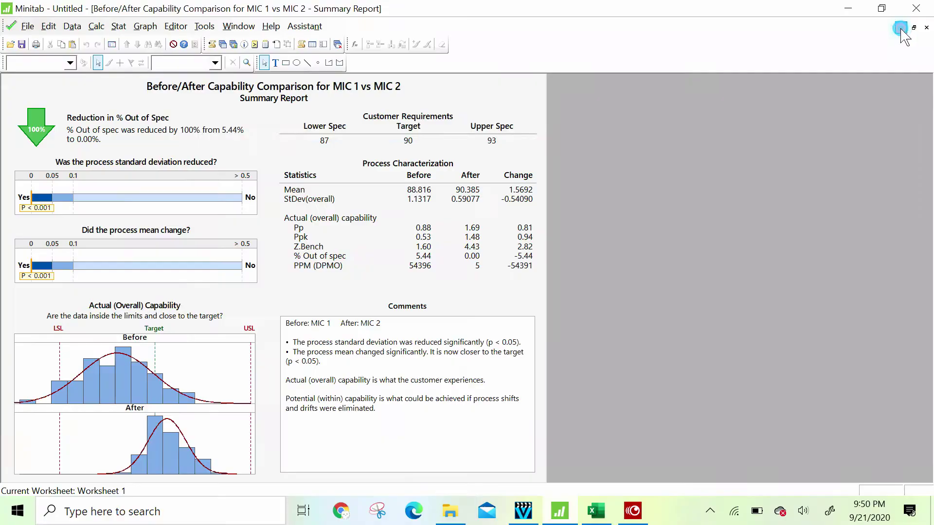
Step: Minimize the Summary Report and maximize the Diagnostic Report with I-MR charts and normality plots
left_click(899, 28)
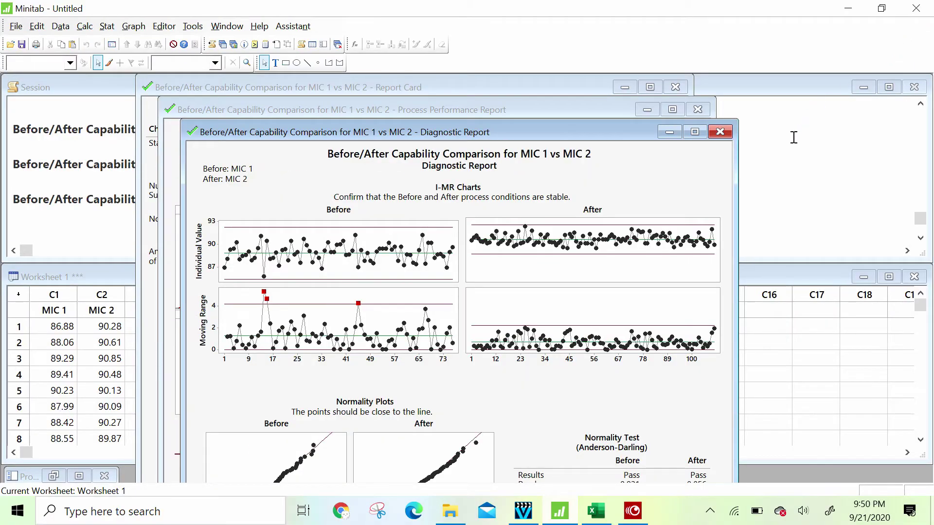
left_click(695, 132)
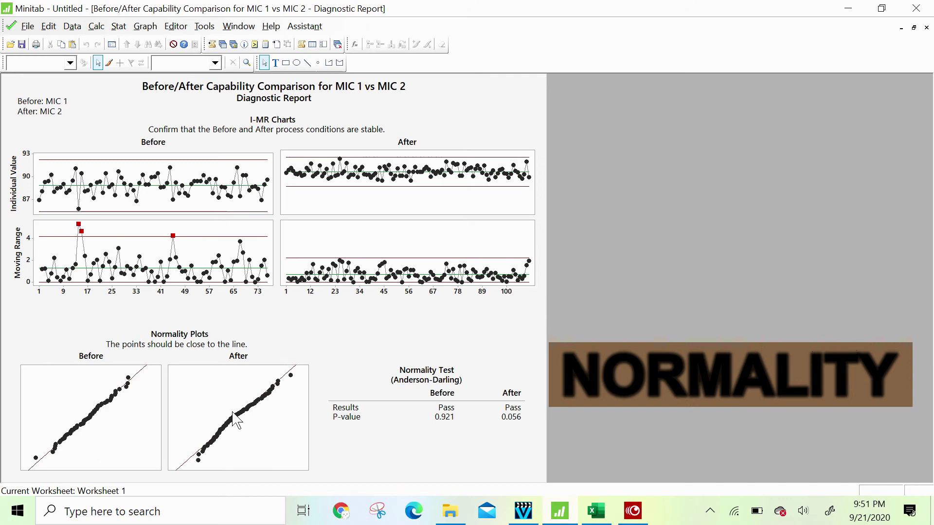
Step: Minimize the Diagnostic Report and maximize the Process Performance Report showing Ppk 0.53 to 1.48
left_click(901, 27)
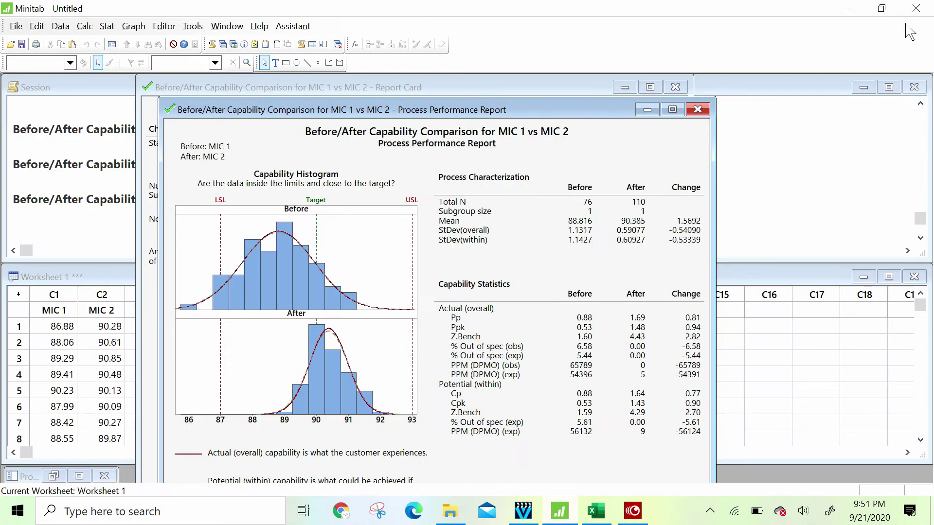
left_click(673, 109)
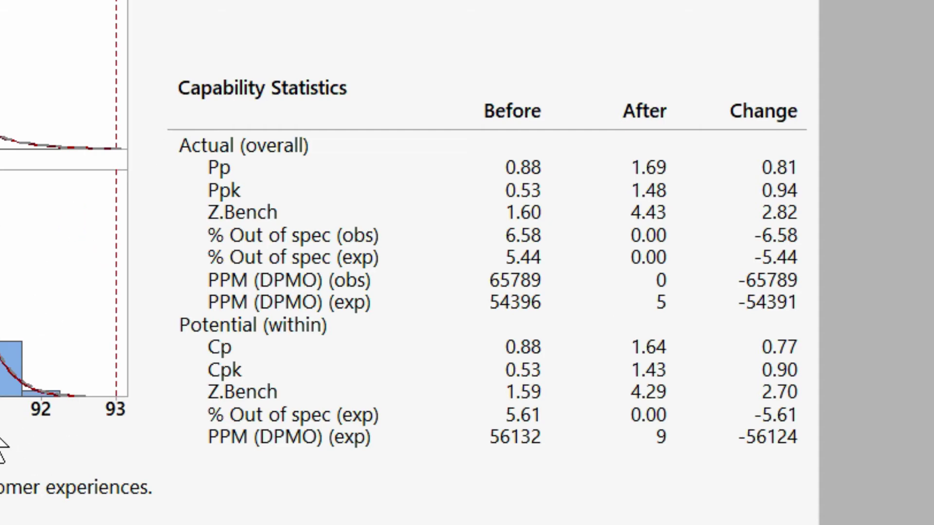
mouse_move(2, 363)
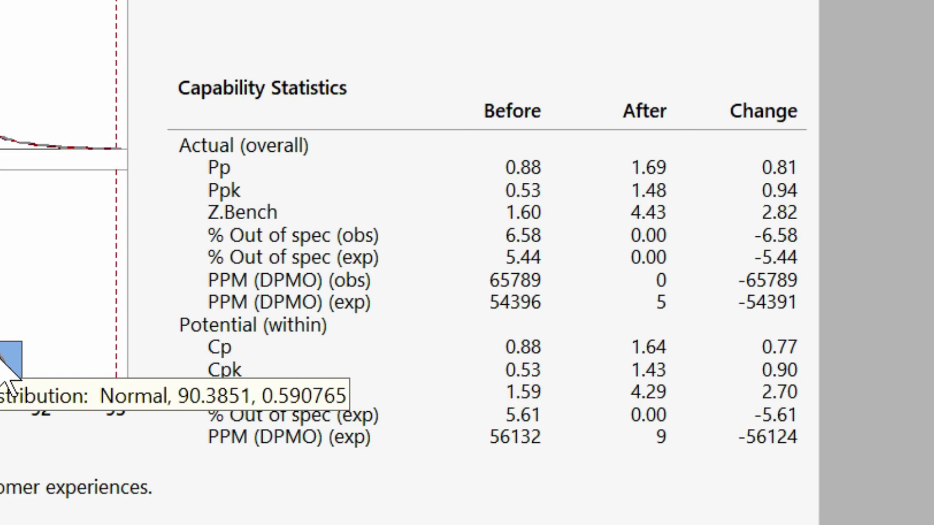